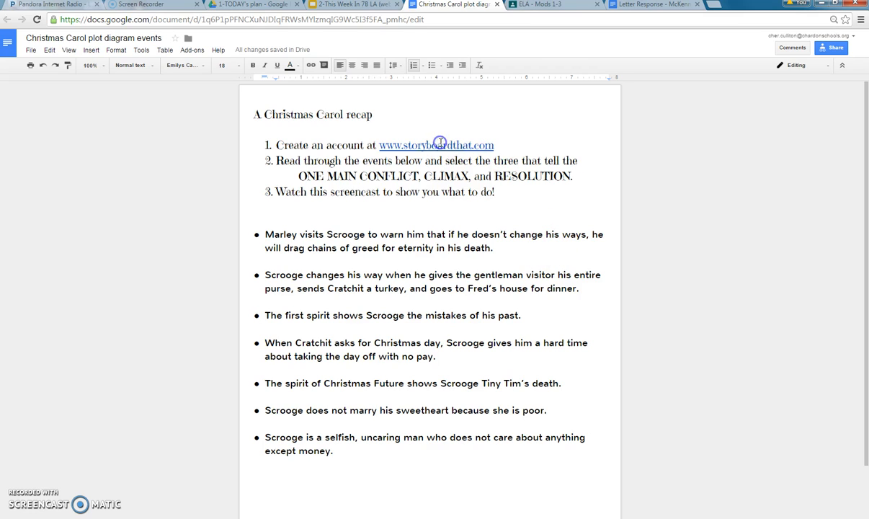
{"action": "left_click", "coordinate": [436, 144]}
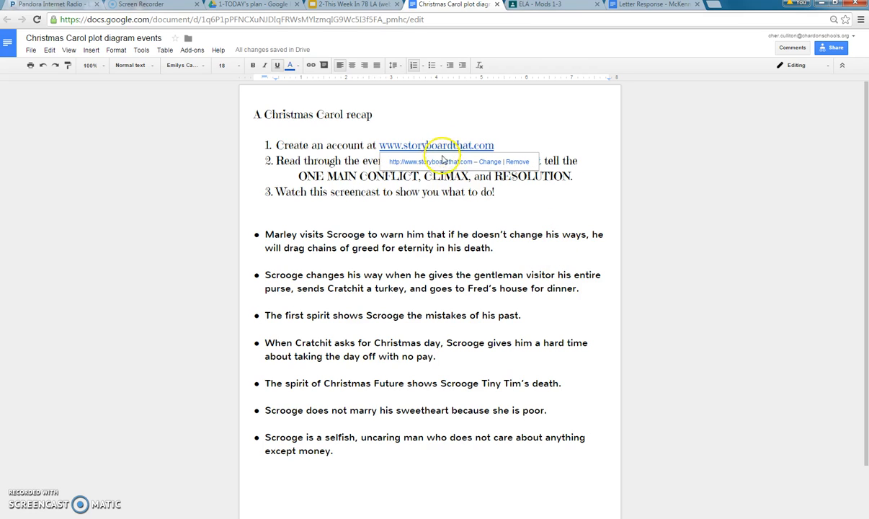
- Go to storyboardthat.com and bring up the New User Registration form under My Account
{"action": "left_click", "coordinate": [446, 161]}
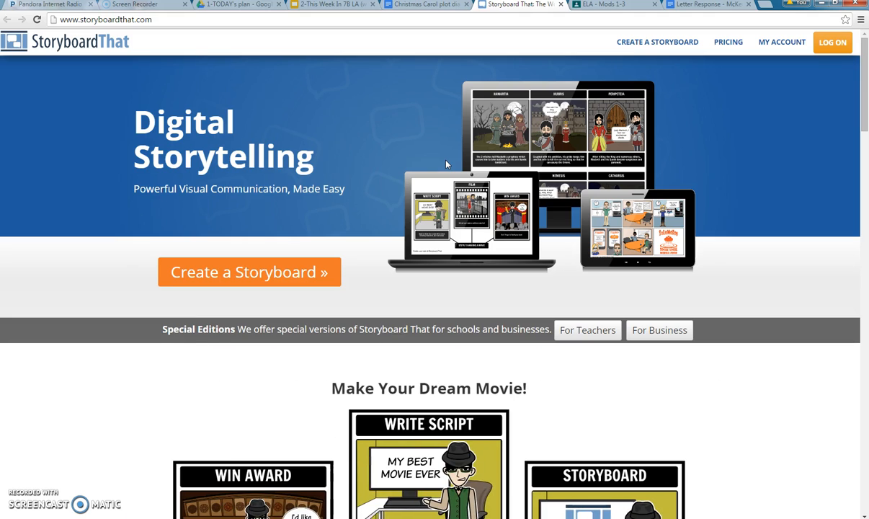
{"action": "left_click", "coordinate": [772, 51]}
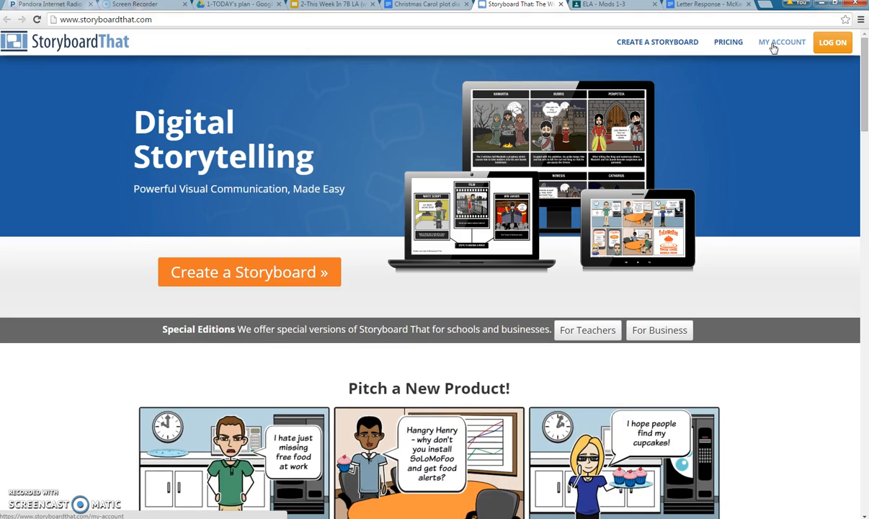
{"action": "left_click", "coordinate": [773, 48]}
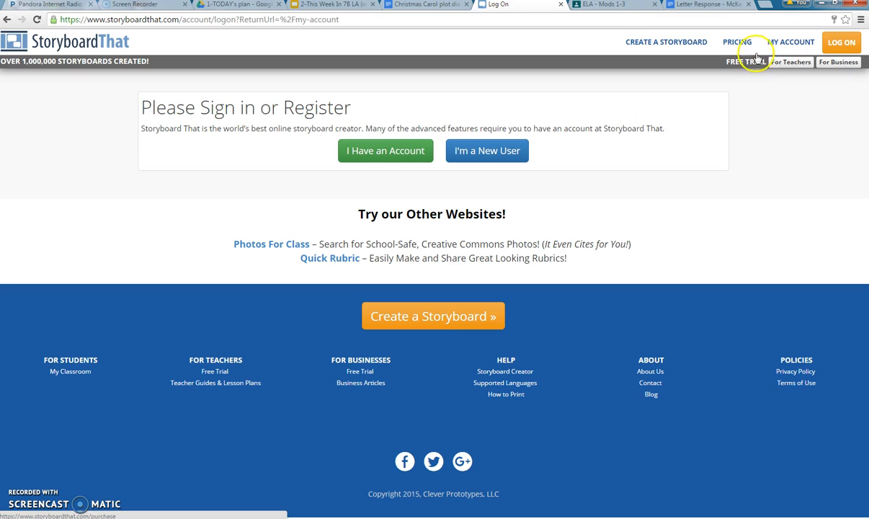
{"action": "left_click", "coordinate": [489, 154]}
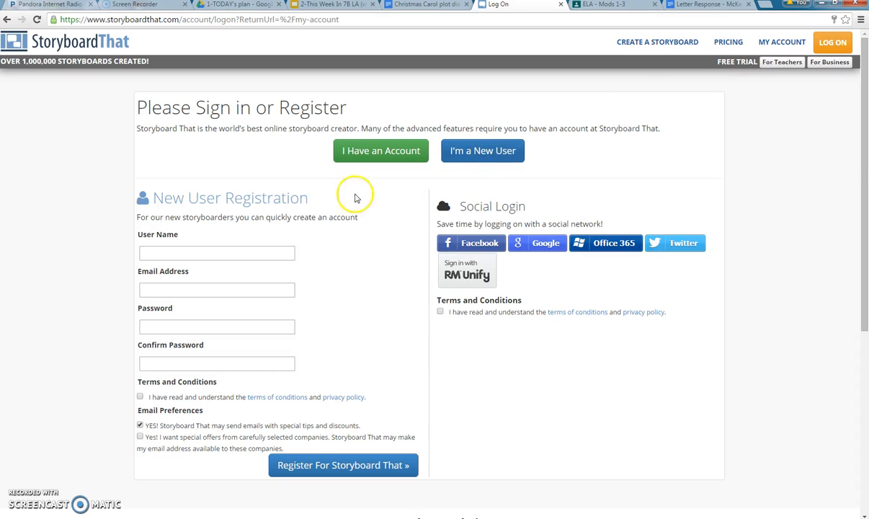
- Enter the account user name and the school e-mail address in the registration form
{"action": "left_click", "coordinate": [255, 253]}
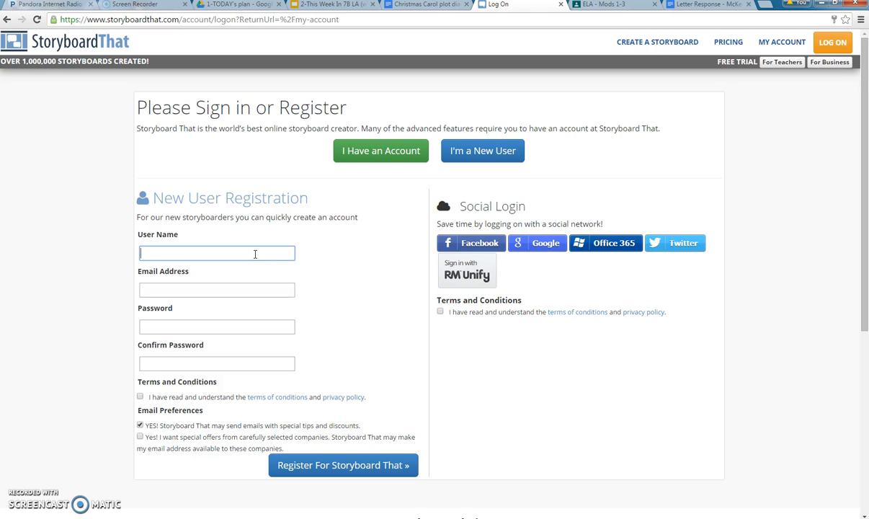
{"action": "left_click", "coordinate": [261, 253]}
{"action": "key", "text": "Tab"}
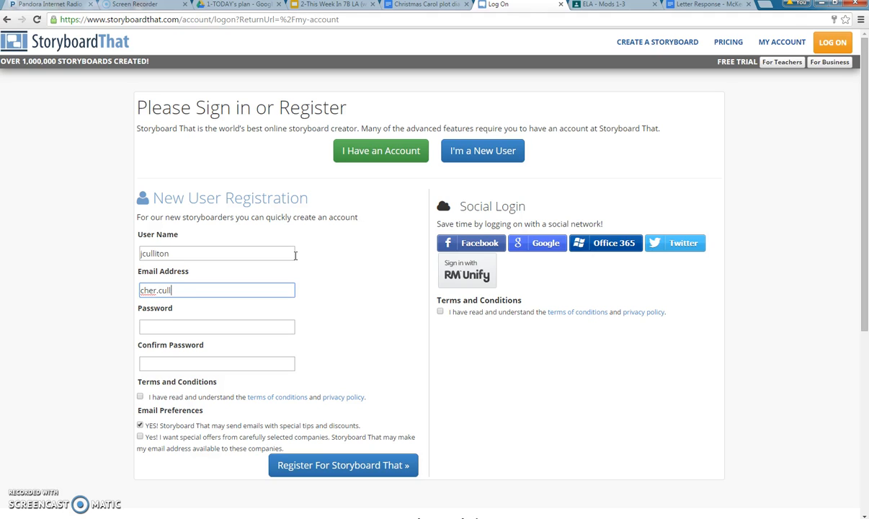
- Set and confirm the password, accept the terms, and untick the promotional emails box
{"action": "left_click", "coordinate": [256, 328]}
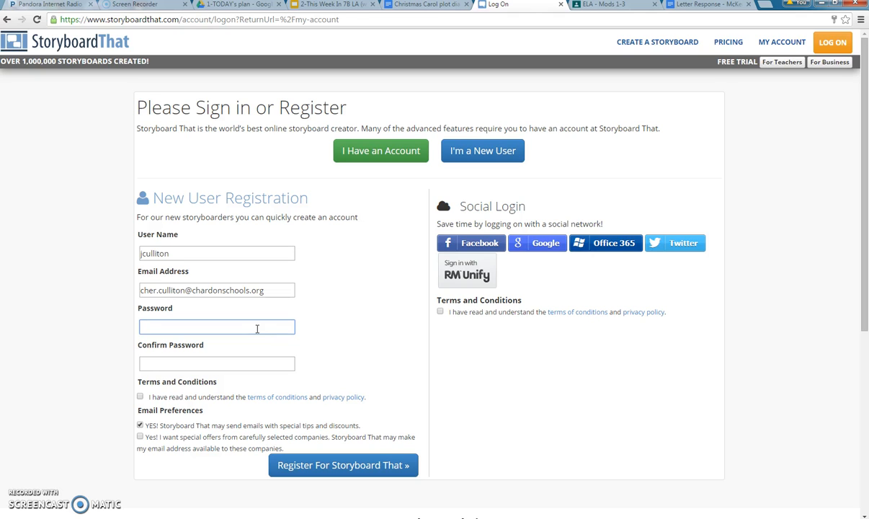
{"action": "left_click", "coordinate": [264, 322]}
{"action": "type", "text": "********"}
{"action": "key", "text": "Tab"}
{"action": "type", "text": "********"}
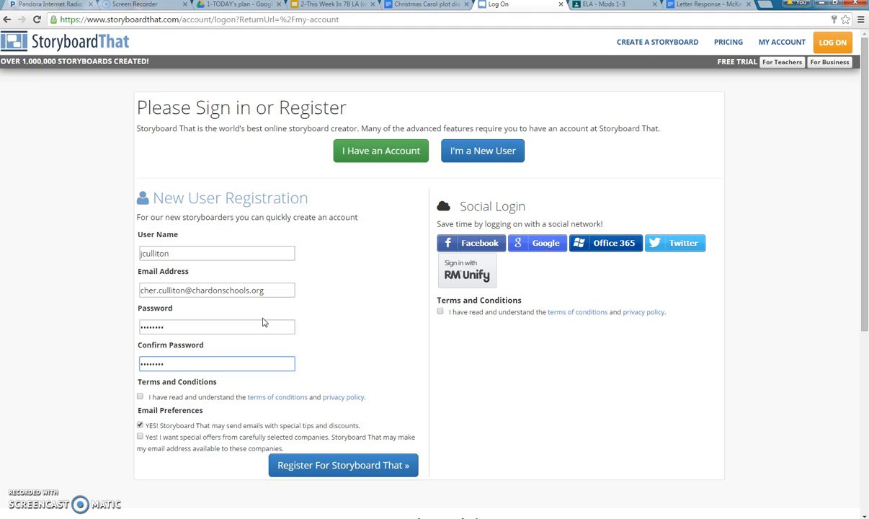
{"action": "left_click", "coordinate": [139, 396]}
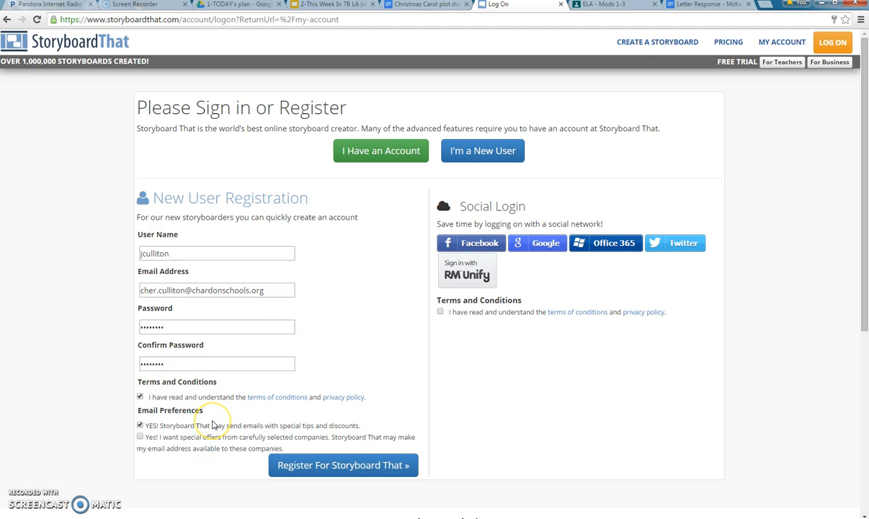
{"action": "left_click", "coordinate": [139, 425]}
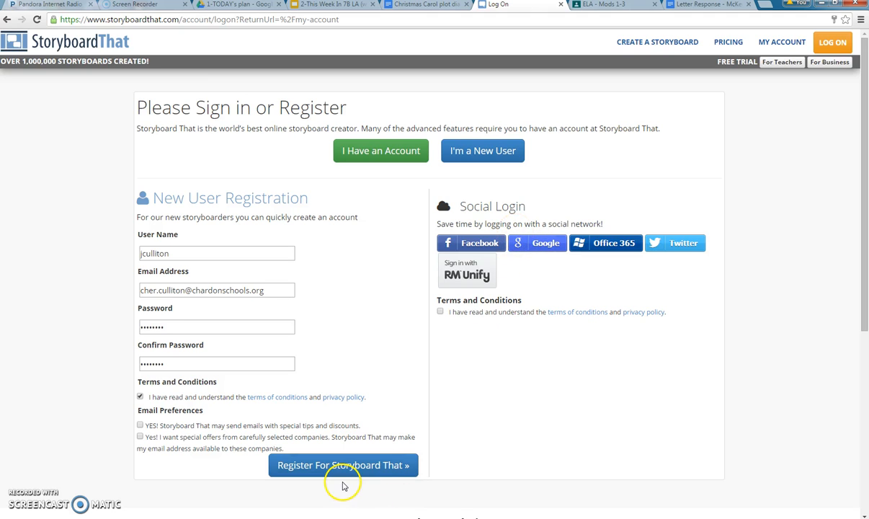
- Register the account and launch Create Your First Storyboard for a blank three-cell board
{"action": "left_click", "coordinate": [326, 465]}
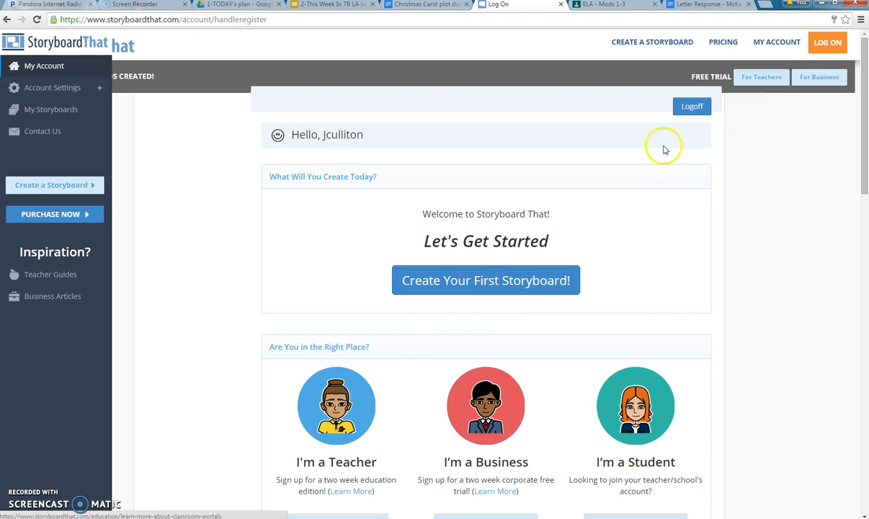
{"action": "left_click", "coordinate": [476, 241]}
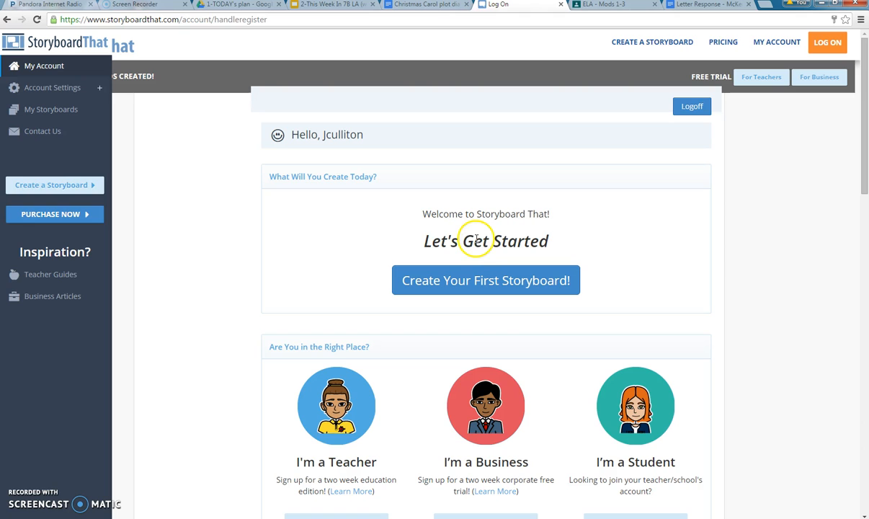
{"action": "left_click", "coordinate": [485, 285]}
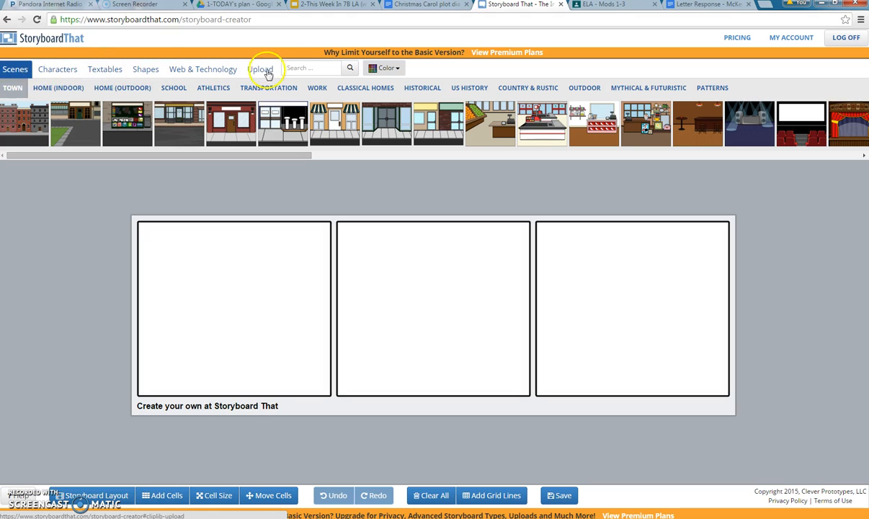
{"action": "left_click", "coordinate": [14, 91]}
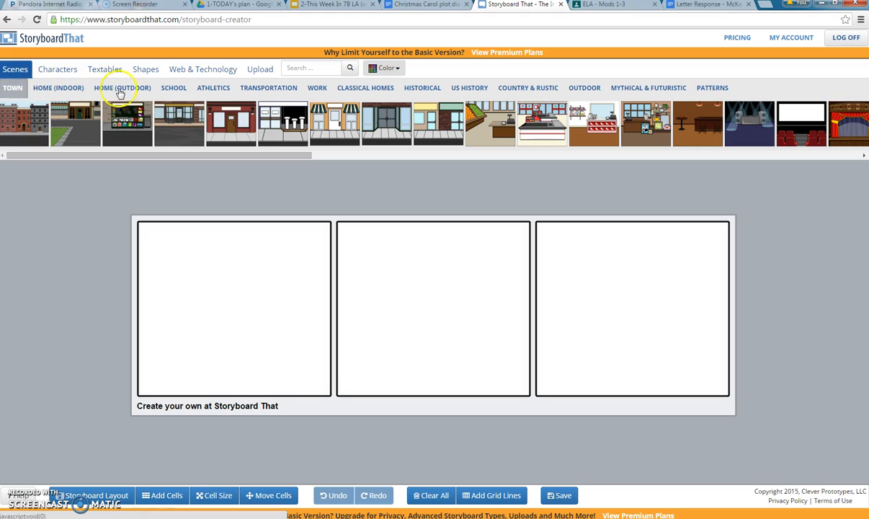
{"action": "left_click", "coordinate": [61, 70]}
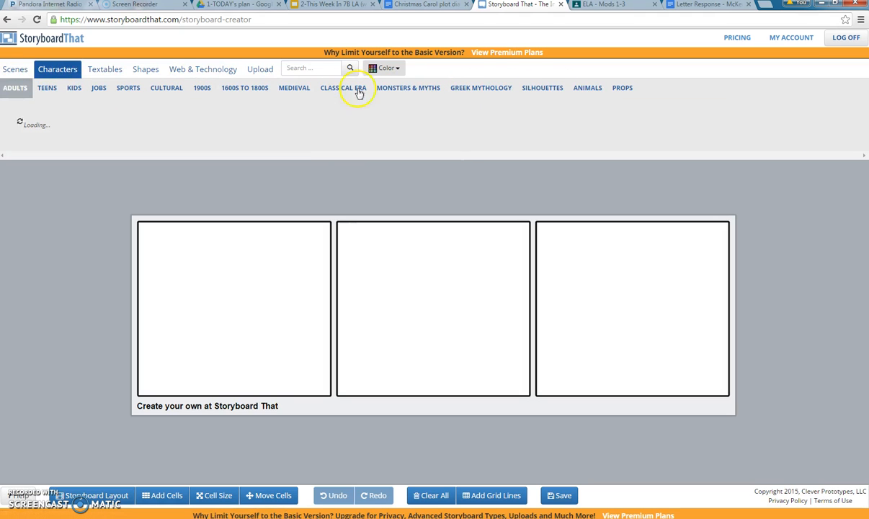
{"action": "left_click", "coordinate": [15, 69]}
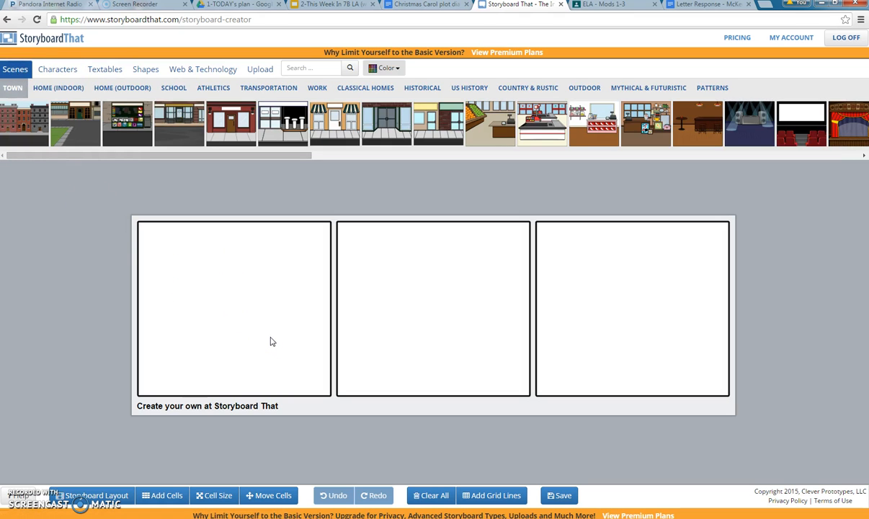
- Copy the 'The spirit of Christmas Future shows Scrooge Tiny Tim's death.' bullet from the Docs plot events
{"action": "left_click", "coordinate": [425, 6]}
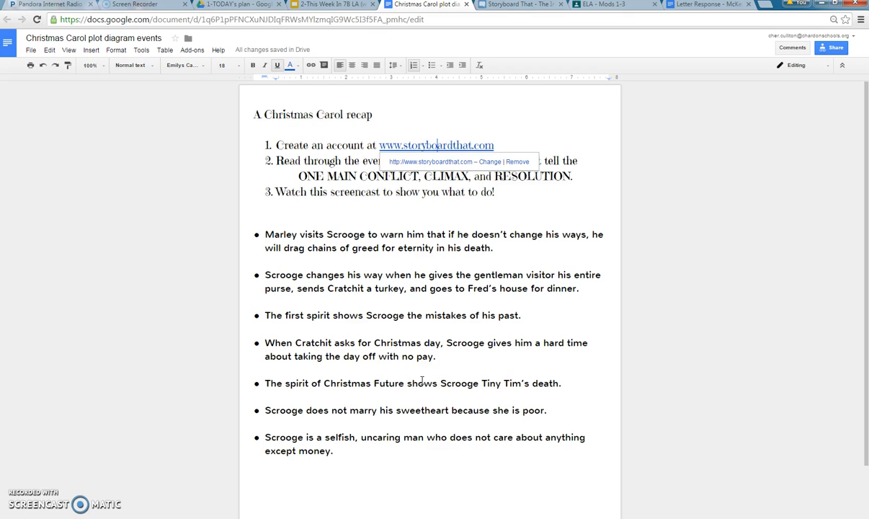
{"action": "left_click_drag", "start_coordinate": [561, 384], "coordinate": [253, 385]}
{"action": "key", "text": "ctrl+c"}
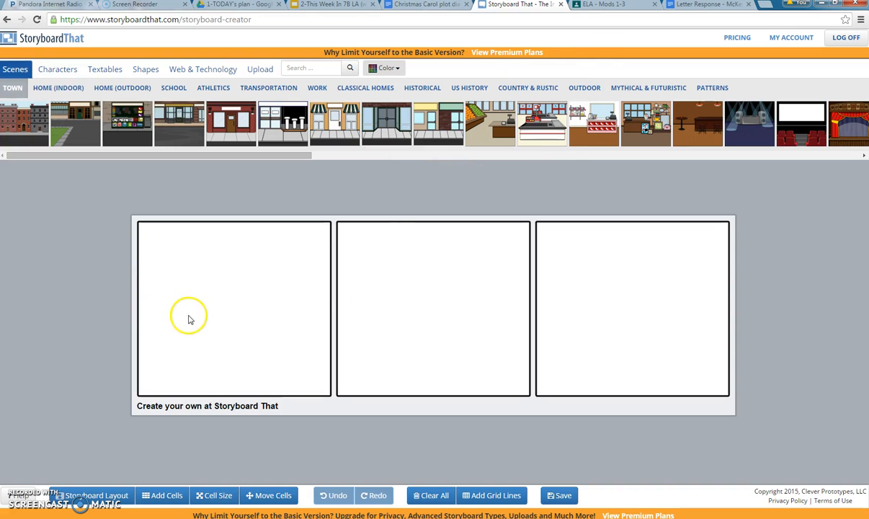
- Add a free-form text box to cell 1 and paste the Christmas Future event into it
{"action": "left_click", "coordinate": [98, 74]}
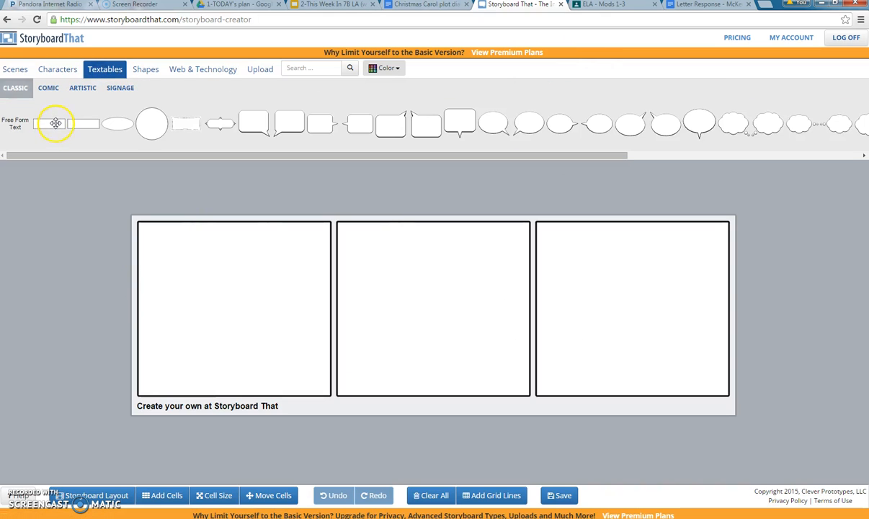
{"action": "left_click_drag", "start_coordinate": [57, 122], "coordinate": [173, 371]}
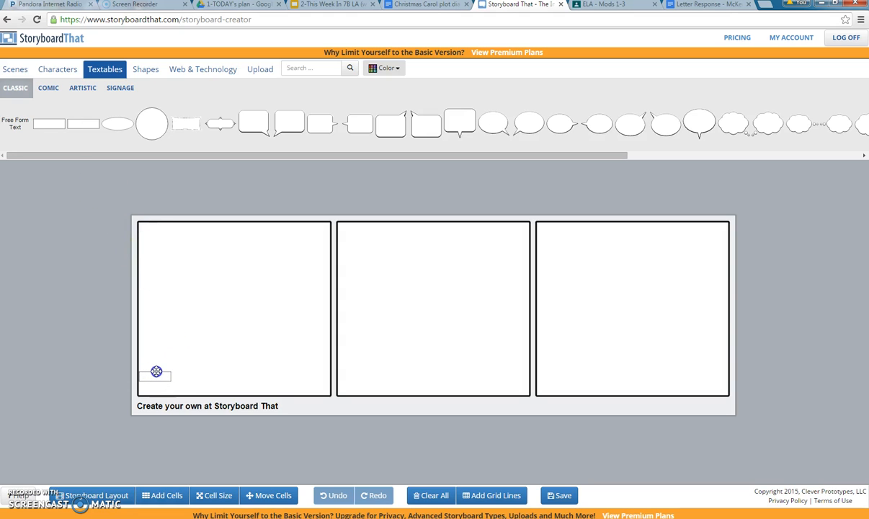
{"action": "left_click_drag", "start_coordinate": [160, 372], "coordinate": [160, 373]}
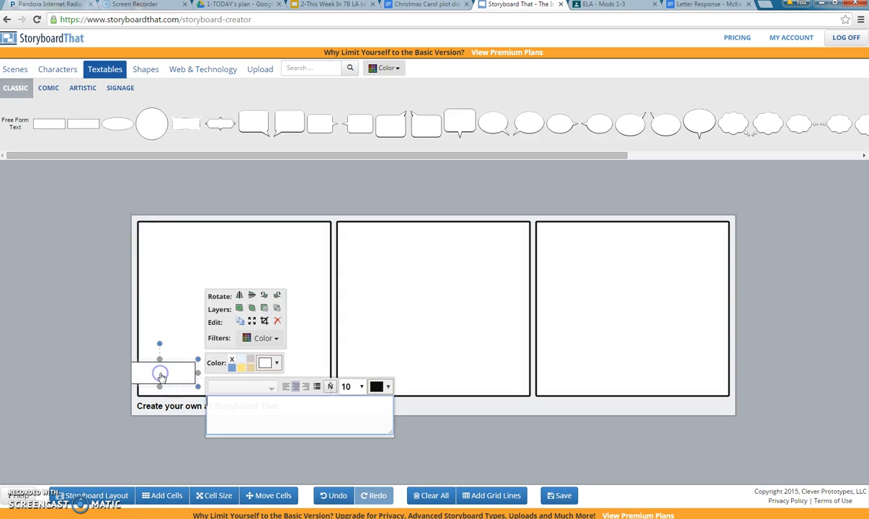
{"action": "left_click", "coordinate": [230, 408]}
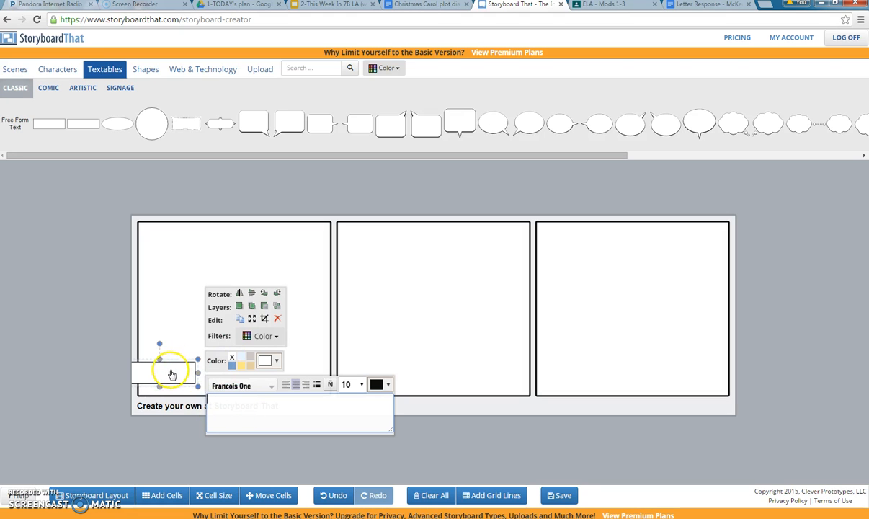
{"action": "left_click", "coordinate": [226, 403]}
{"action": "key", "text": "ctrl+v"}
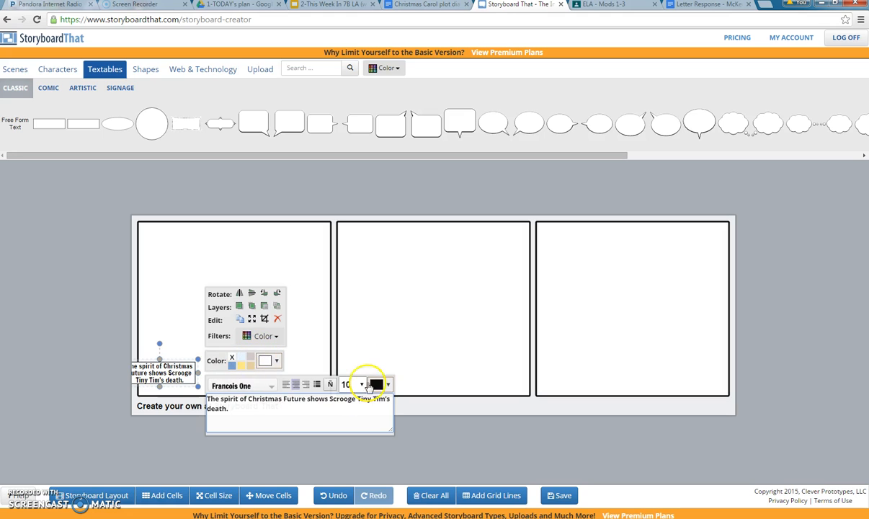
- Move the caption box fully inside the top of the first cell
{"action": "left_click", "coordinate": [193, 340]}
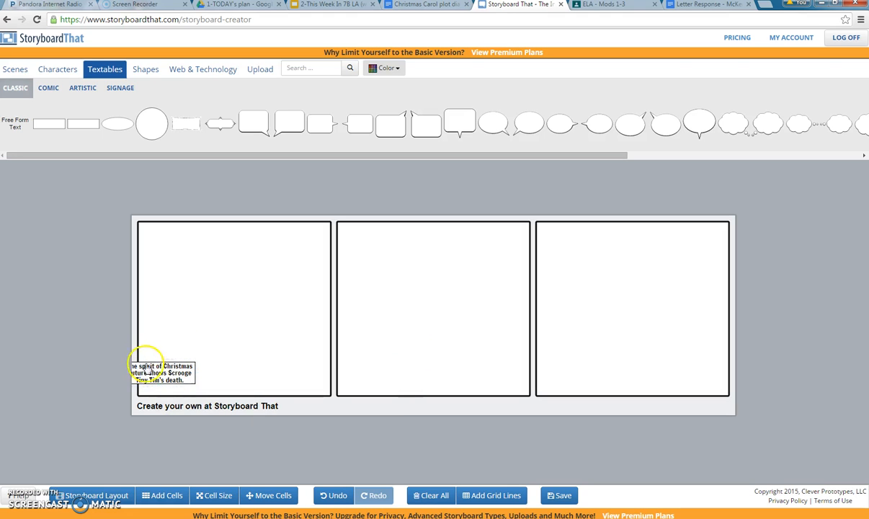
{"action": "left_click_drag", "start_coordinate": [180, 366], "coordinate": [257, 387]}
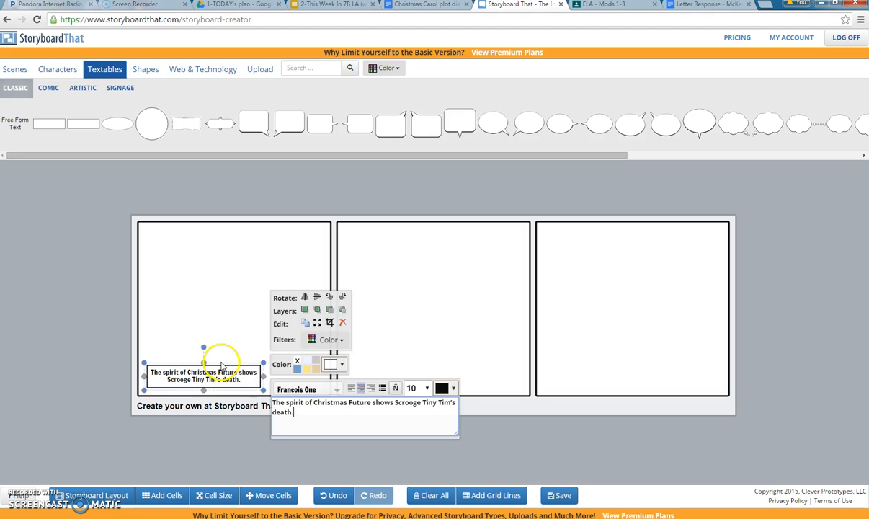
{"action": "left_click", "coordinate": [214, 327]}
{"action": "left_click_drag", "start_coordinate": [209, 369], "coordinate": [206, 235]}
{"action": "left_click", "coordinate": [226, 311]}
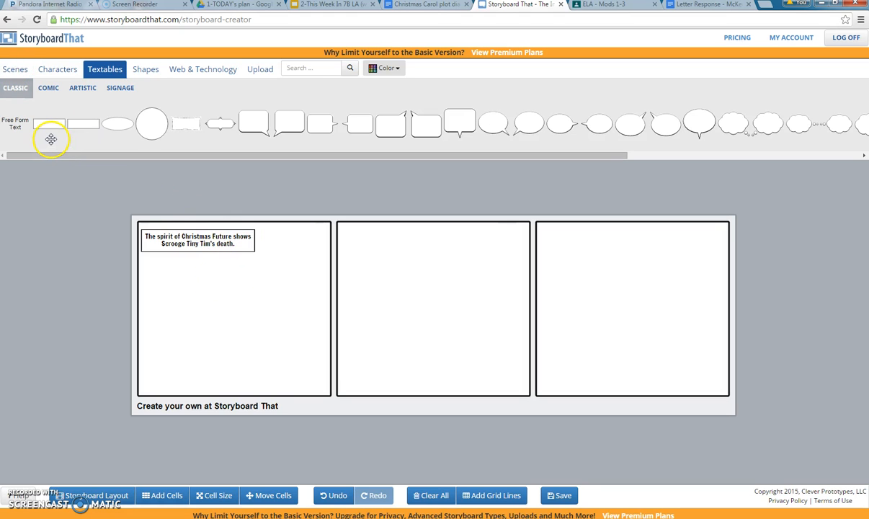
- Try the red parlour and canopy bedroom Classical Homes scenes in cell 1, deleting both
{"action": "left_click", "coordinate": [14, 69]}
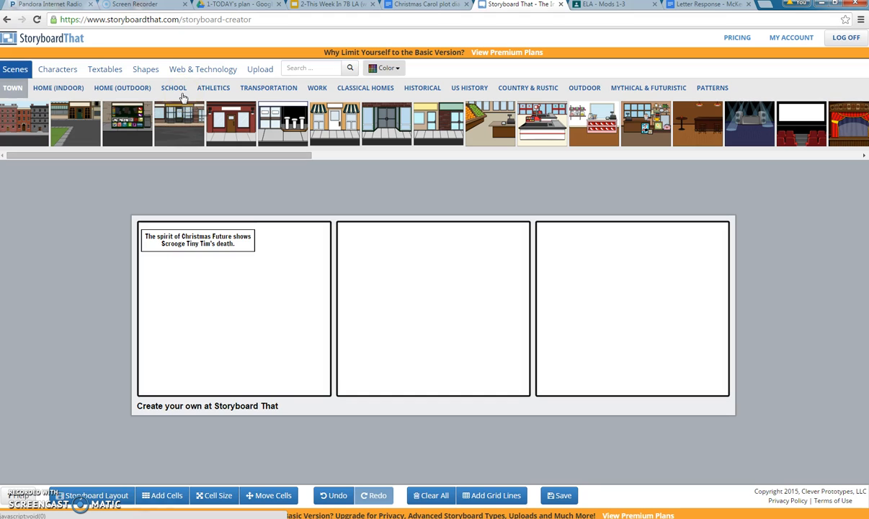
{"action": "left_click", "coordinate": [64, 90]}
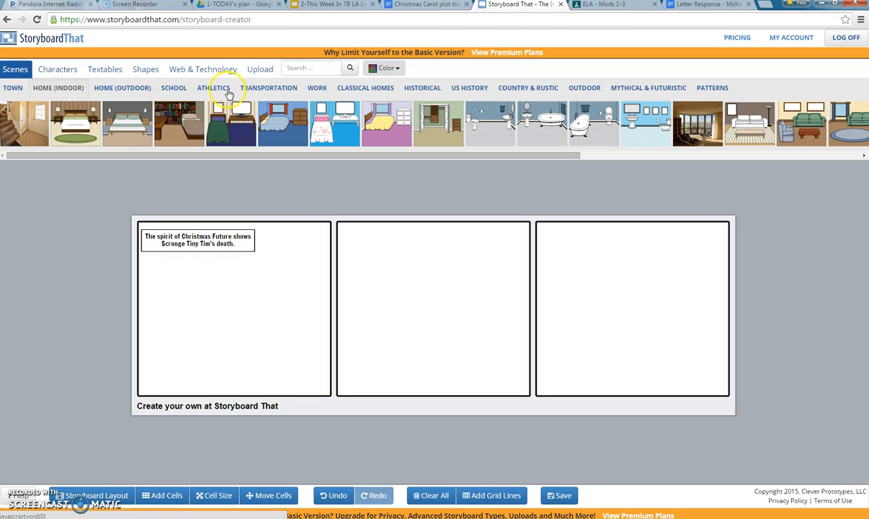
{"action": "left_click", "coordinate": [370, 90]}
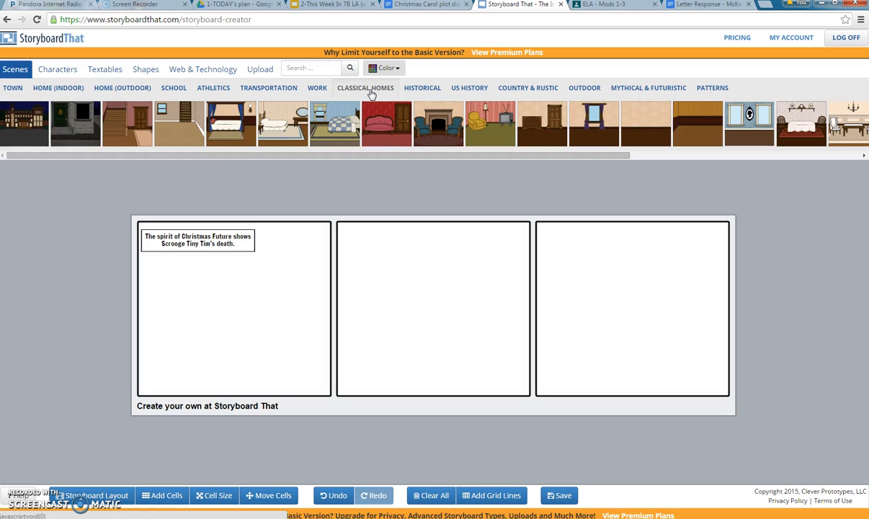
{"action": "left_click_drag", "start_coordinate": [385, 128], "coordinate": [228, 289]}
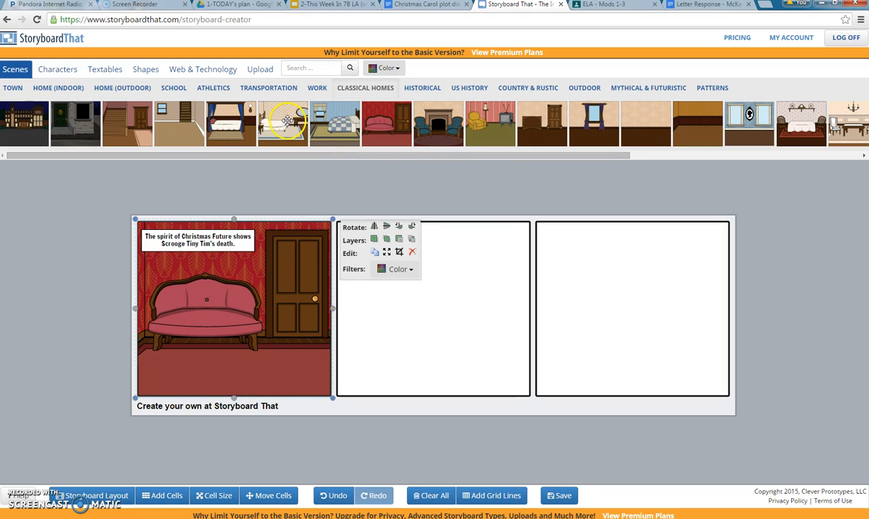
{"action": "left_click", "coordinate": [275, 281]}
{"action": "key", "text": "Delete"}
{"action": "left_click", "coordinate": [283, 242]}
{"action": "left_click", "coordinate": [229, 127]}
{"action": "left_click_drag", "start_coordinate": [232, 124], "coordinate": [238, 287]}
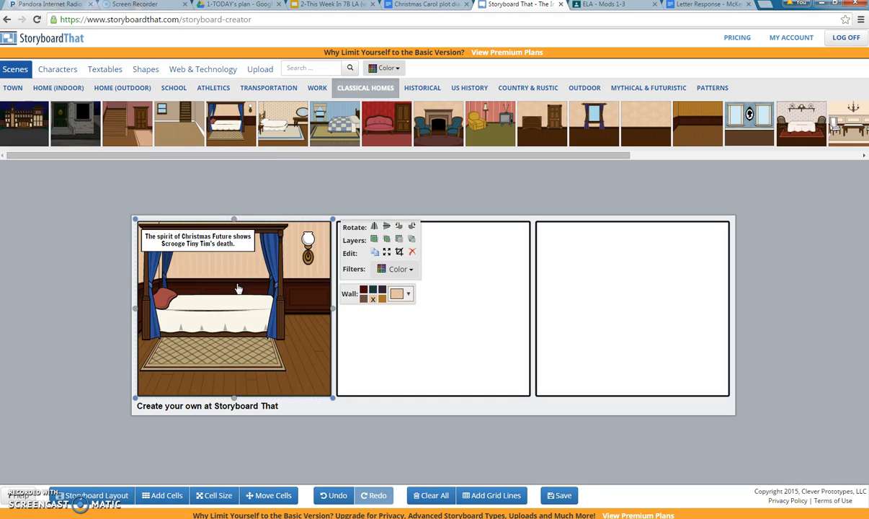
{"action": "left_click", "coordinate": [239, 287]}
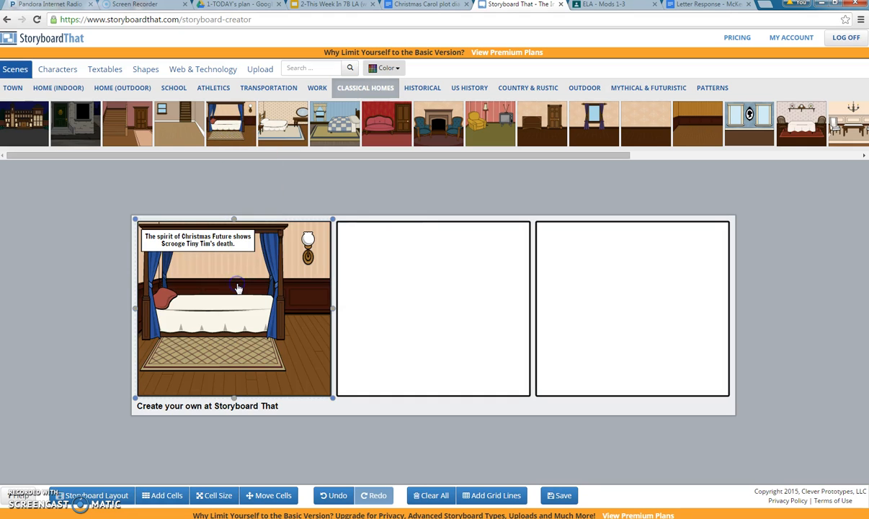
{"action": "key", "text": "Delete"}
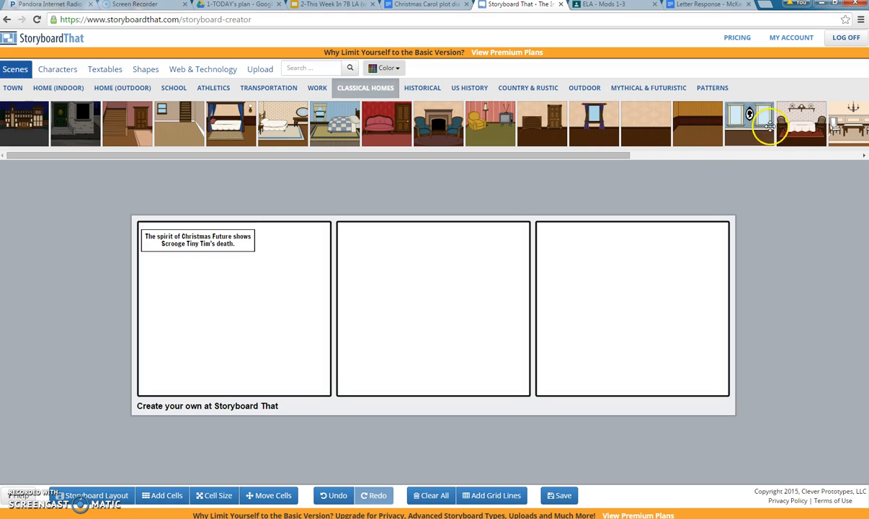
- Place the dining-room scene in cell 1 and move the caption to the bottom centre
{"action": "left_click_drag", "start_coordinate": [803, 124], "coordinate": [217, 308]}
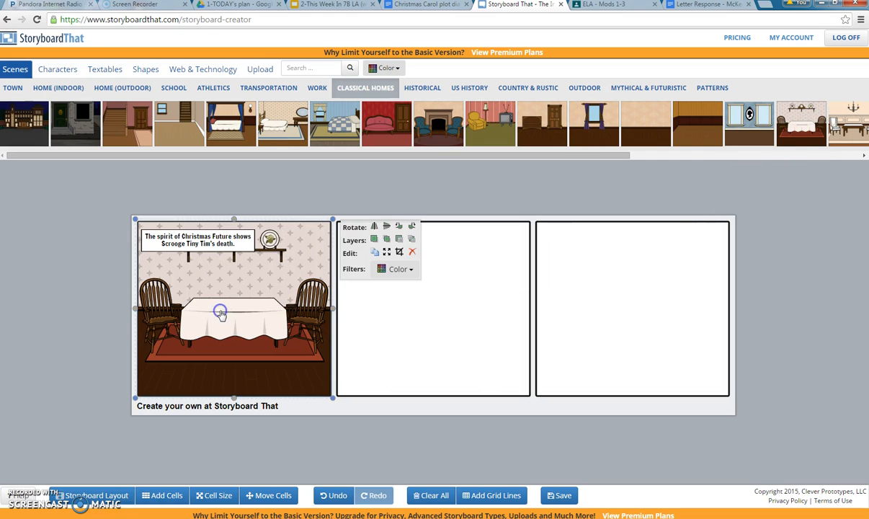
{"action": "left_click", "coordinate": [212, 241]}
{"action": "left_click_drag", "start_coordinate": [217, 240], "coordinate": [254, 373]}
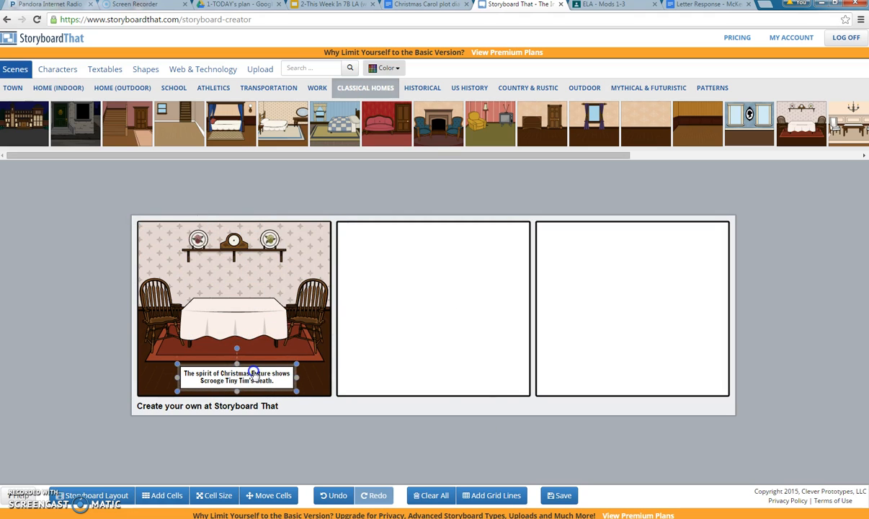
{"action": "left_click", "coordinate": [235, 316]}
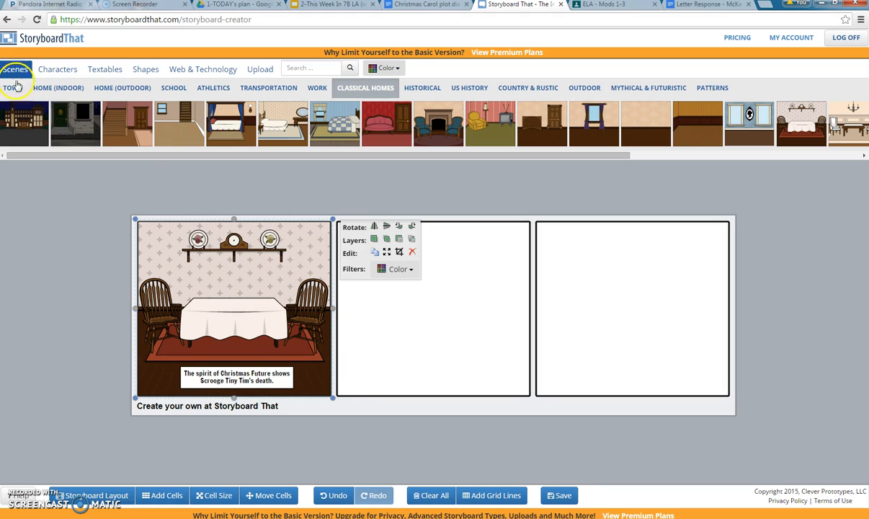
- Add the top-hatted gentleman from the 1600s to 1800s characters into cell 1's dining room
{"action": "left_click", "coordinate": [57, 72]}
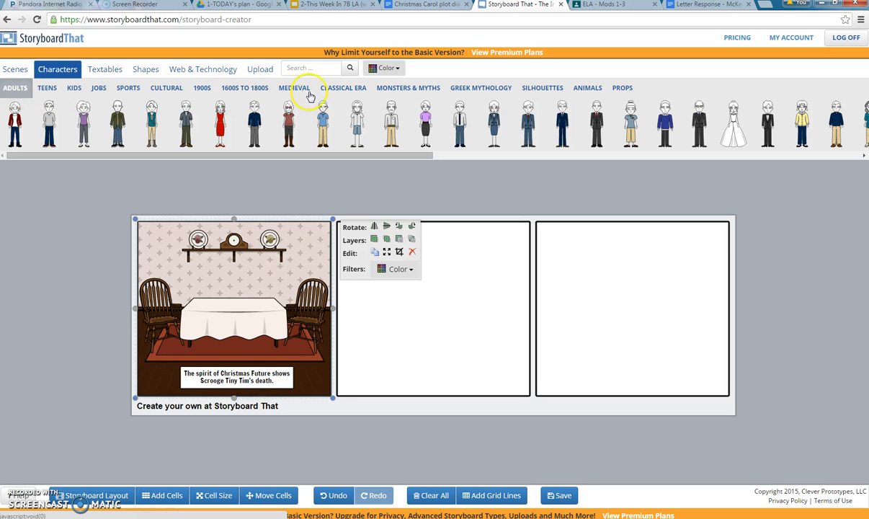
{"action": "left_click", "coordinate": [342, 89]}
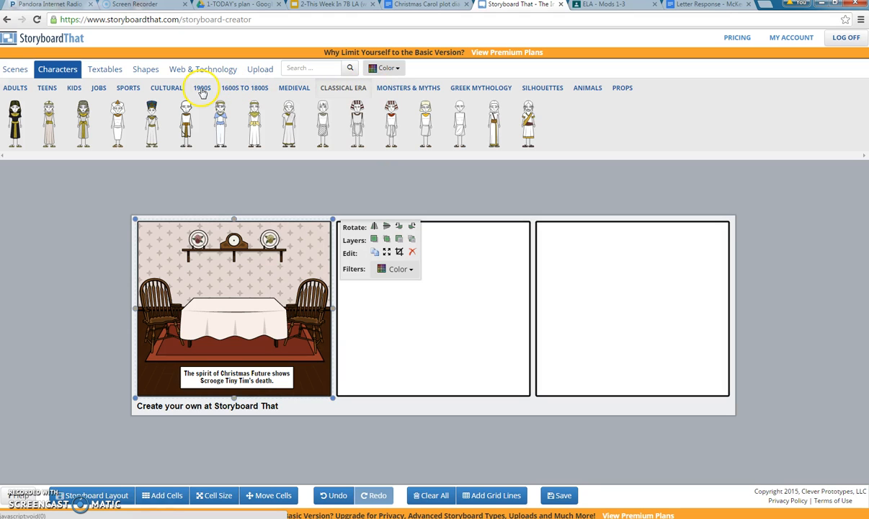
{"action": "left_click", "coordinate": [244, 89]}
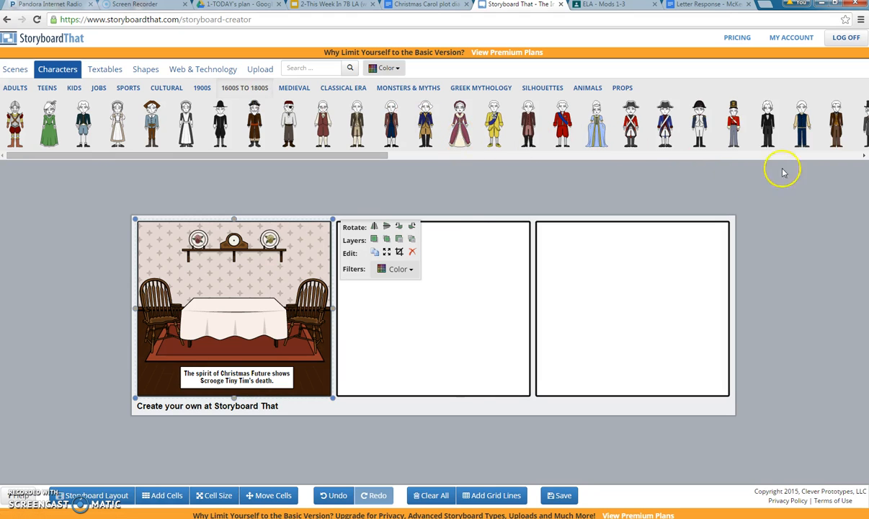
{"action": "left_click", "coordinate": [863, 156]}
{"action": "left_click", "coordinate": [863, 155]}
{"action": "left_click", "coordinate": [863, 156]}
{"action": "left_click", "coordinate": [862, 155]}
{"action": "left_click_drag", "start_coordinate": [709, 121], "coordinate": [305, 307]}
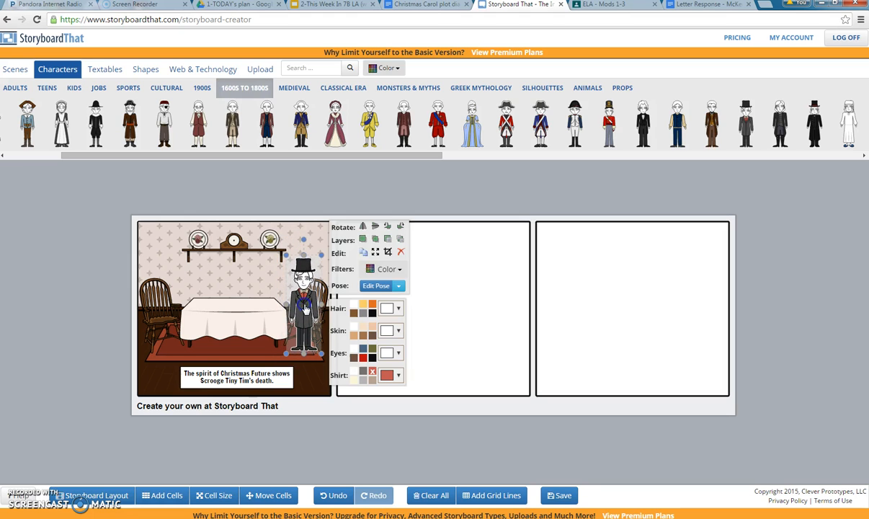
- Add the white-robed ghost to cell 1, shrink it, and set it at the lower left
{"action": "left_click", "coordinate": [587, 273]}
{"action": "left_click_drag", "start_coordinate": [849, 124], "coordinate": [165, 289]}
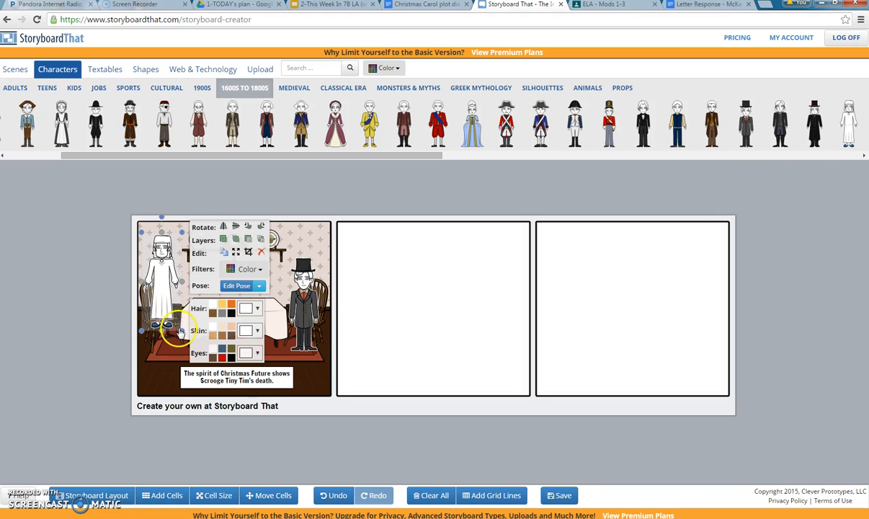
{"action": "left_click_drag", "start_coordinate": [191, 348], "coordinate": [165, 347]}
{"action": "left_click", "coordinate": [161, 340]}
{"action": "left_click_drag", "start_coordinate": [139, 311], "coordinate": [154, 357]}
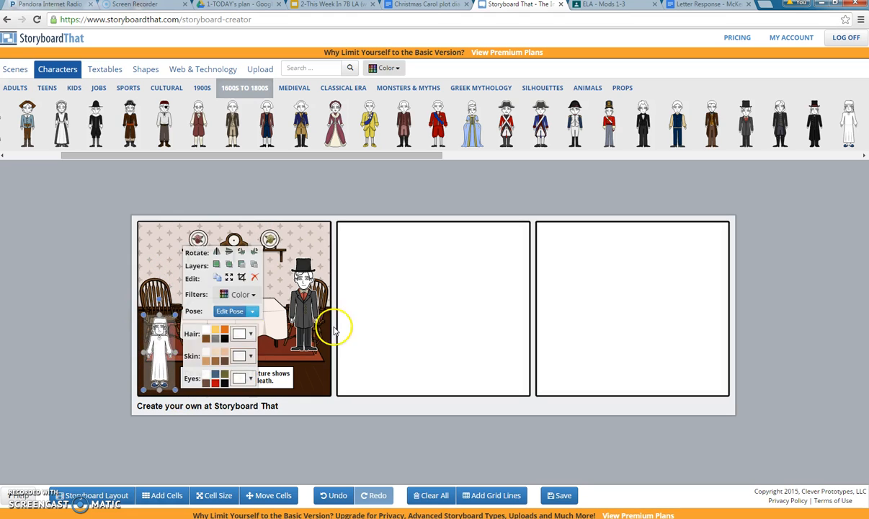
{"action": "left_click", "coordinate": [291, 290]}
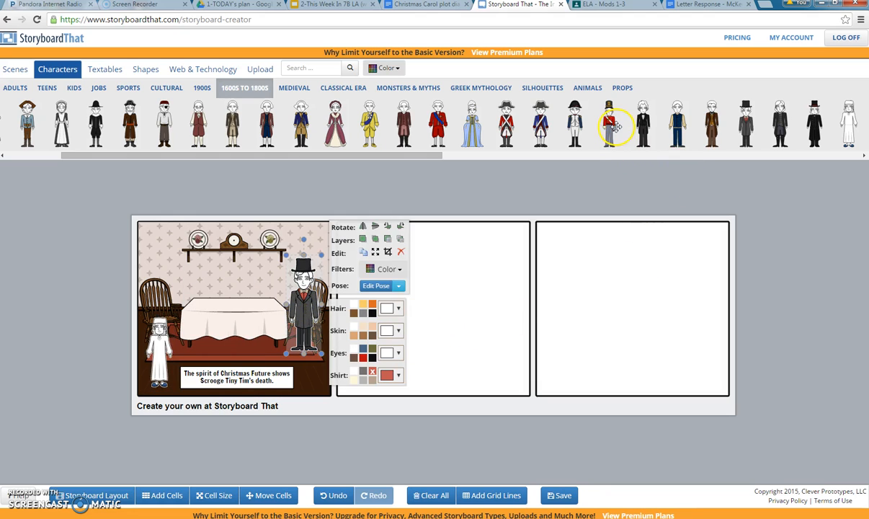
{"action": "left_click_drag", "start_coordinate": [743, 134], "coordinate": [863, 159]}
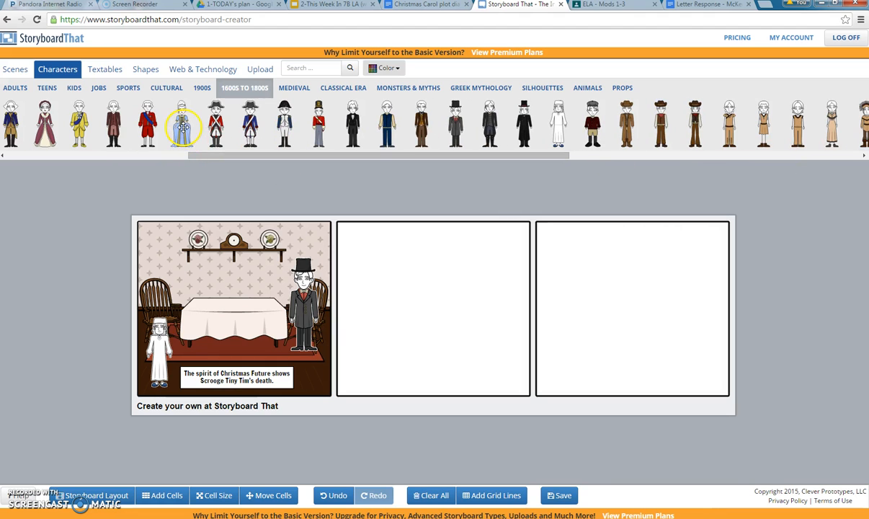
- Add the pink-dressed woman beside the gentleman and place a thought bubble above her head
{"action": "left_click_drag", "start_coordinate": [45, 122], "coordinate": [275, 329]}
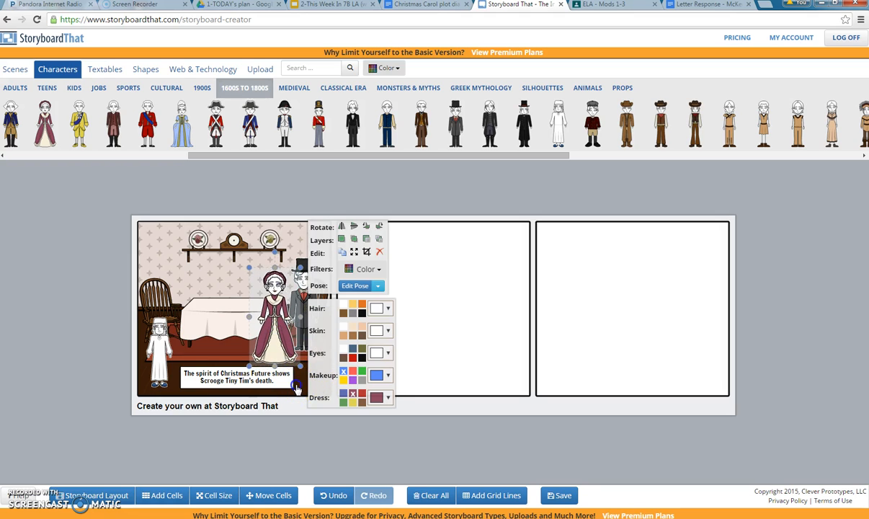
{"action": "left_click", "coordinate": [296, 387]}
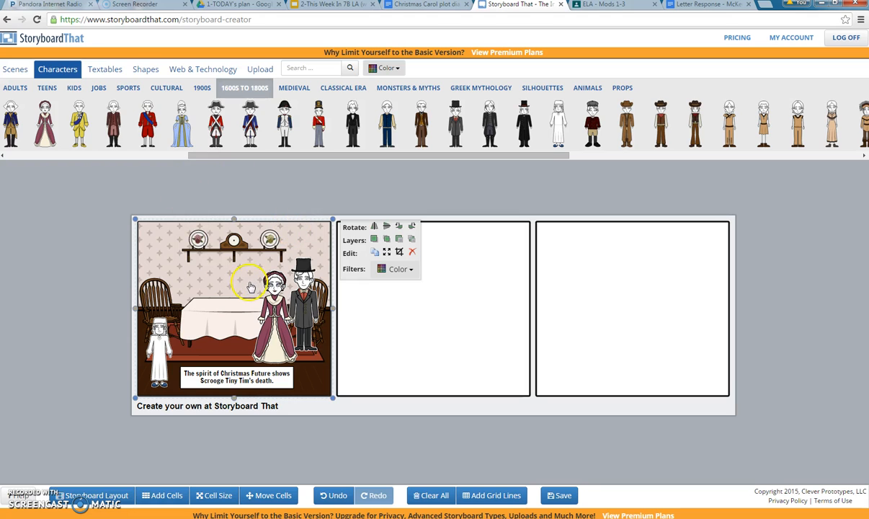
{"action": "left_click", "coordinate": [99, 71]}
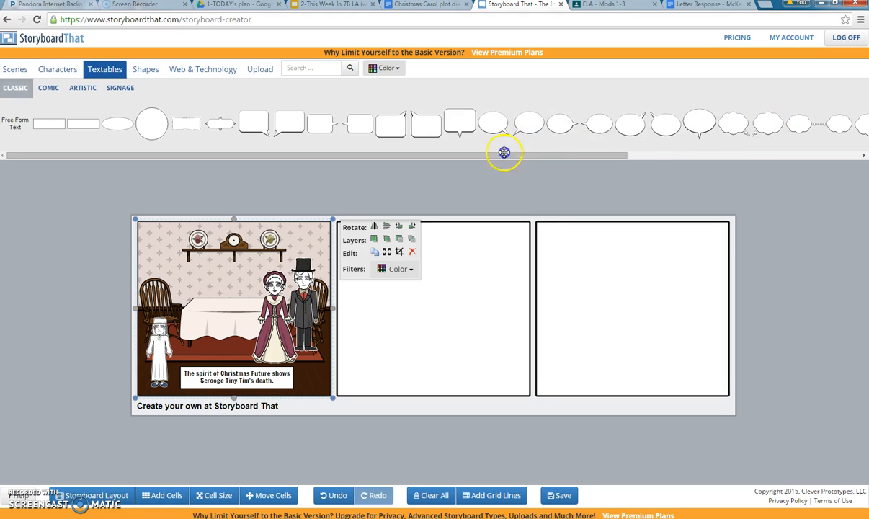
{"action": "left_click_drag", "start_coordinate": [504, 152], "coordinate": [221, 271]}
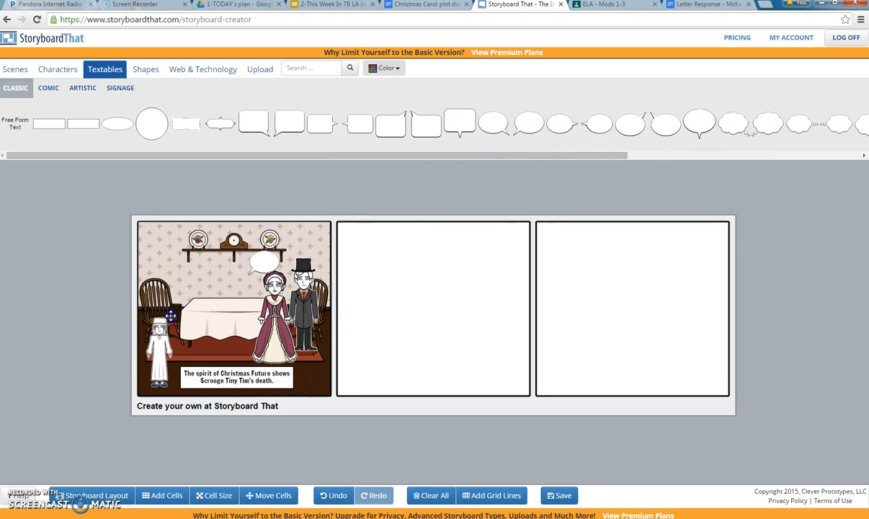